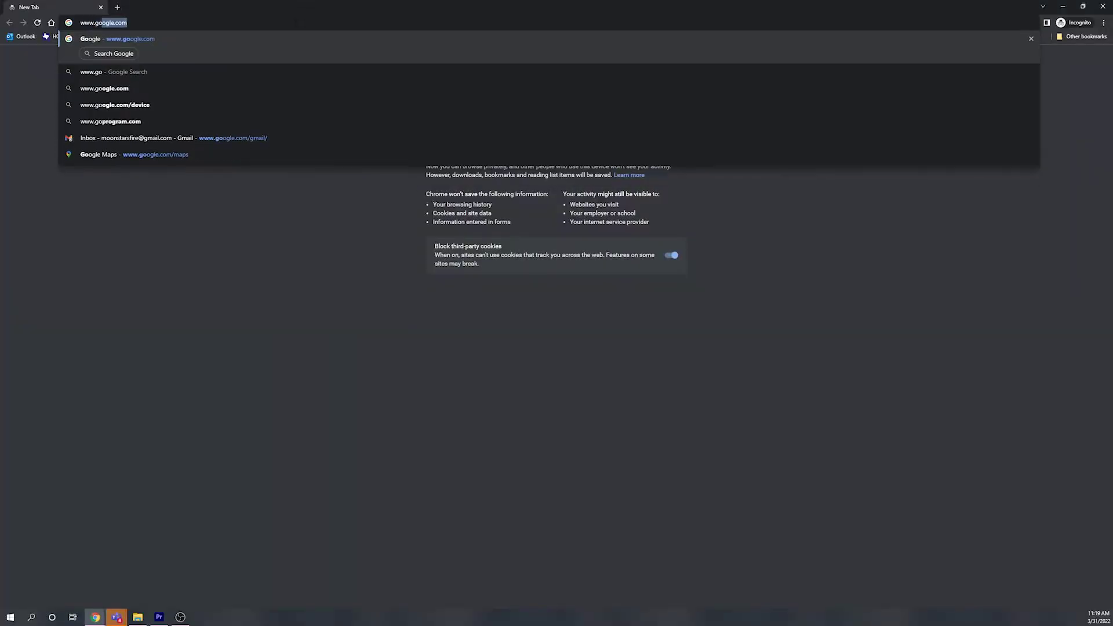
type(".com")
Step: Load google.com, decline the sign-in prompt, and open Docs from the Google apps grid
key("Return")
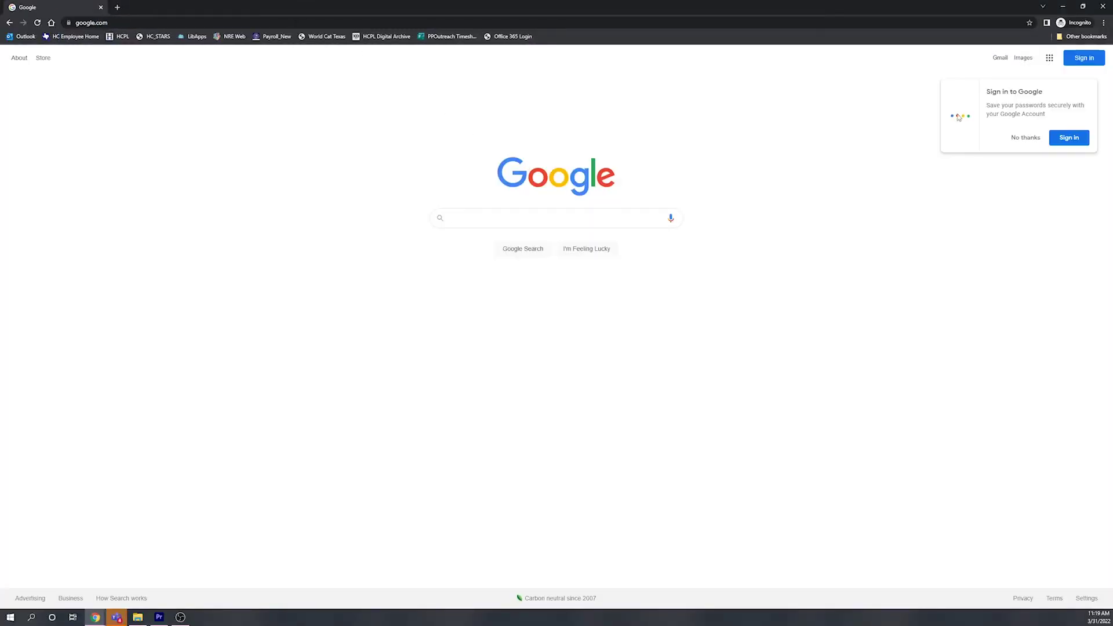
left_click(1025, 138)
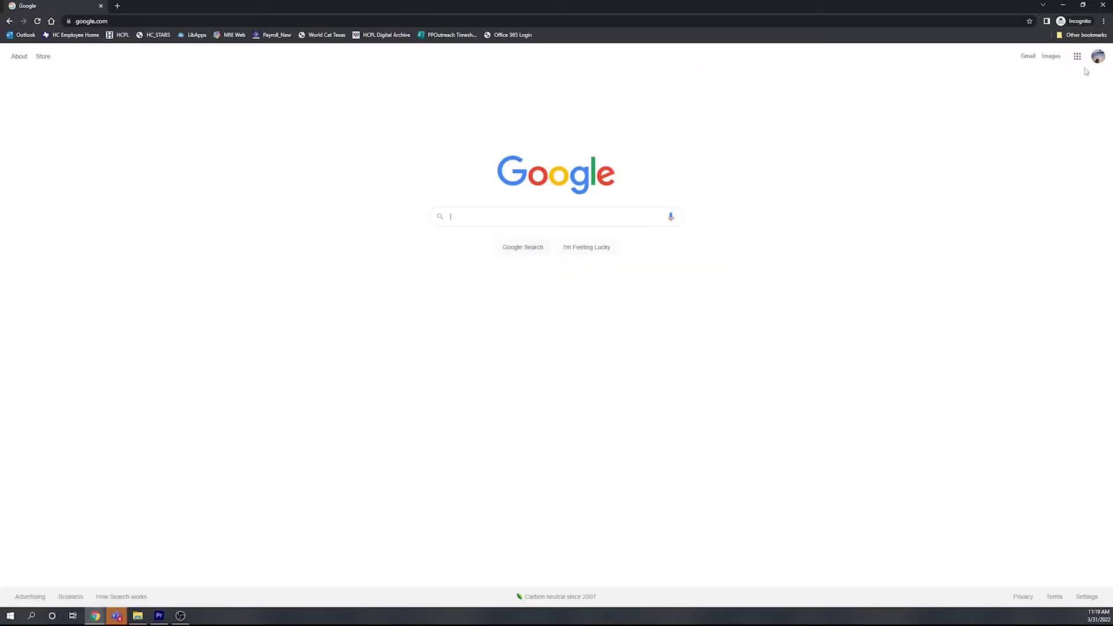
left_click(1077, 57)
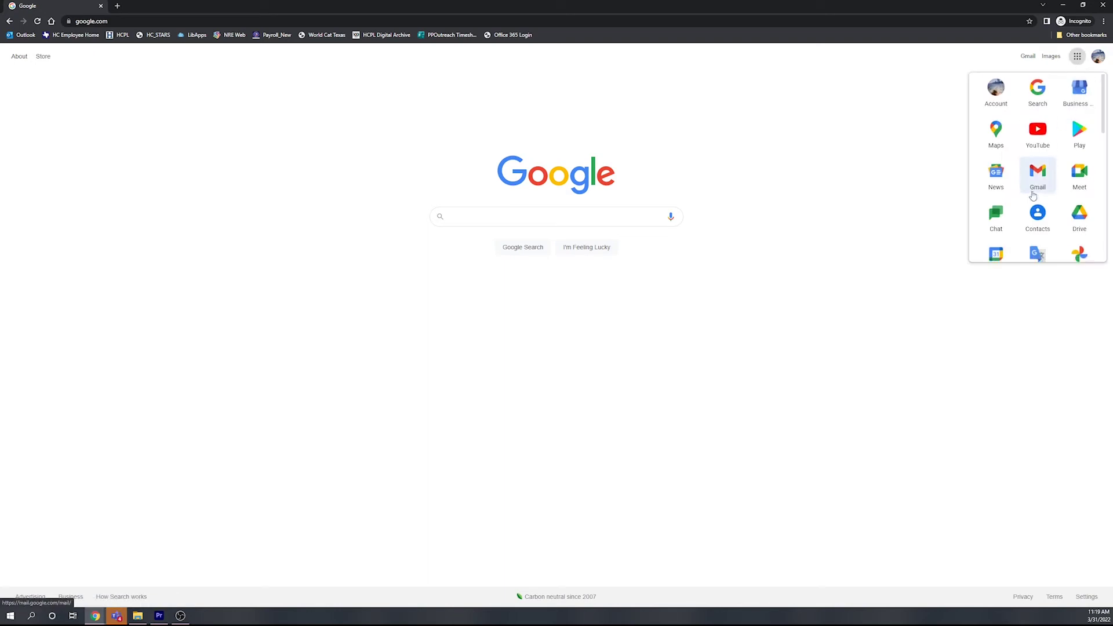
scroll(1032, 196, "down", 5)
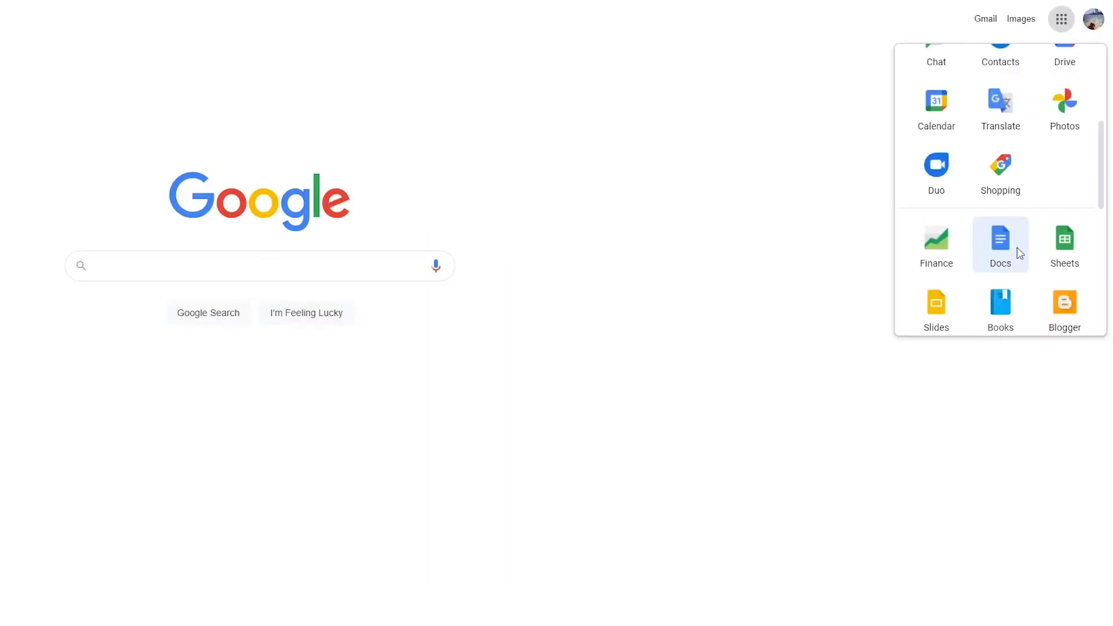
left_click(1017, 247)
scroll(1049, 208, "down", 5)
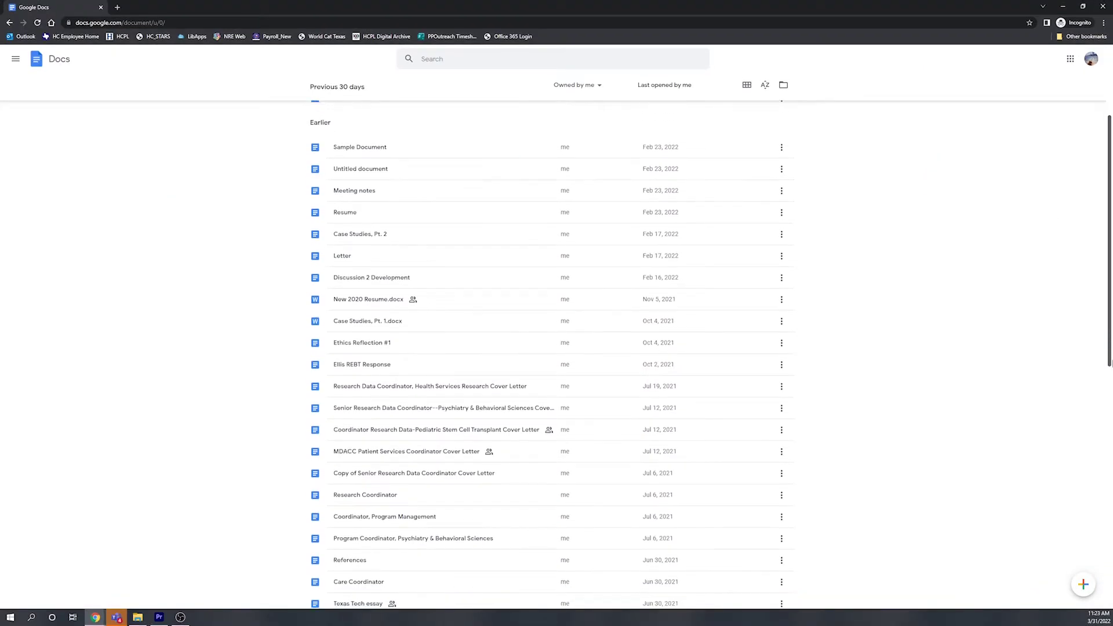
left_click_drag(1108, 364, 1096, 268)
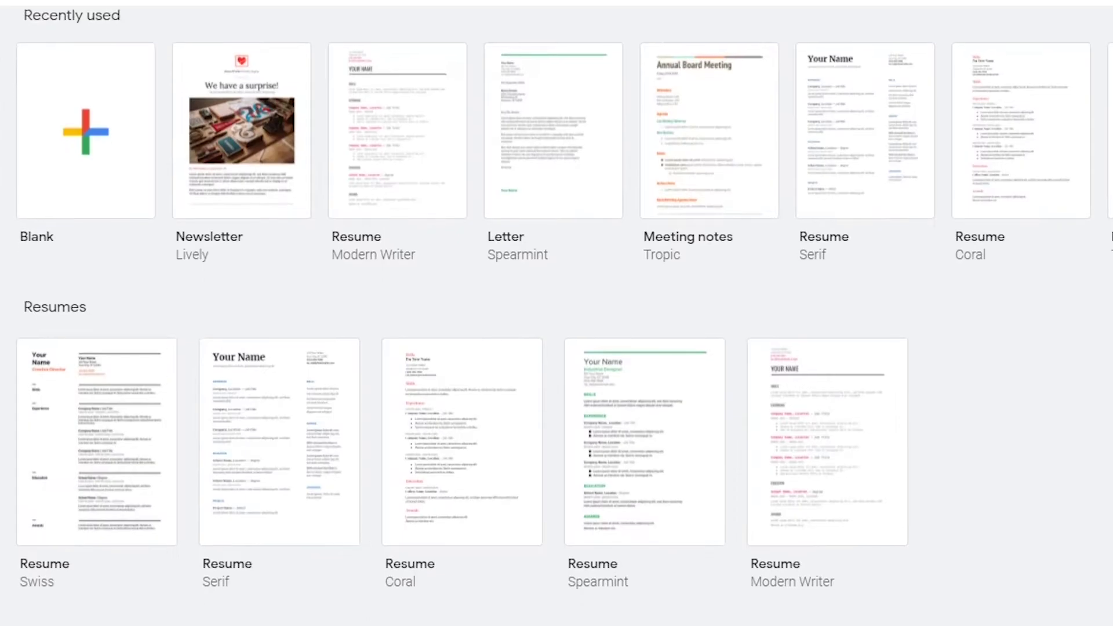
scroll(830, 347, "down", 3)
scroll(557, 313, "down", 5)
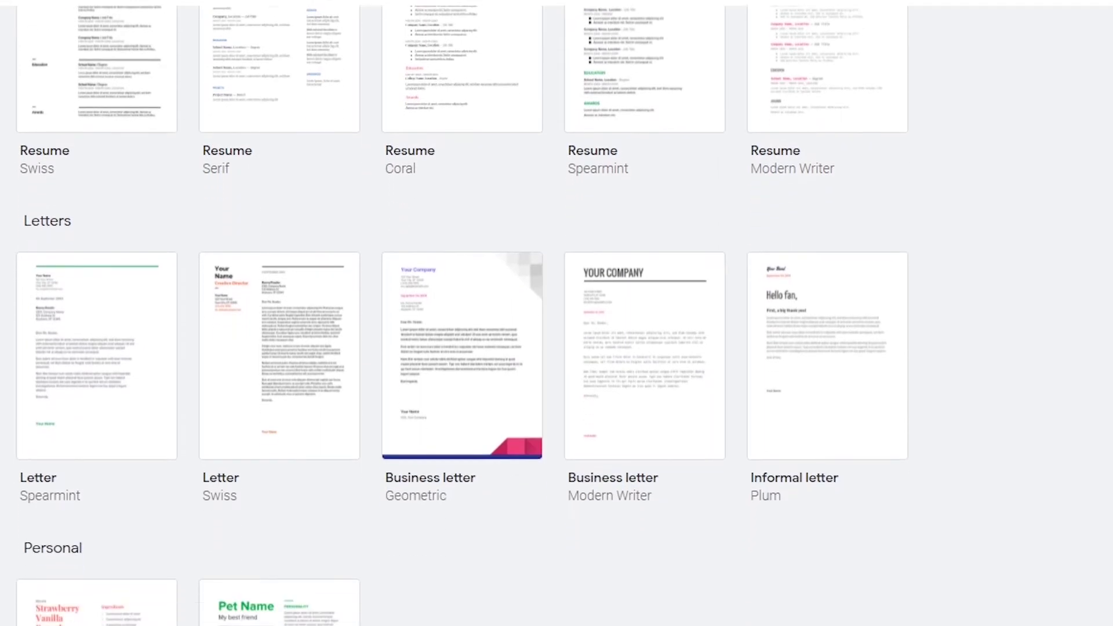
scroll(556, 313, "down", 3)
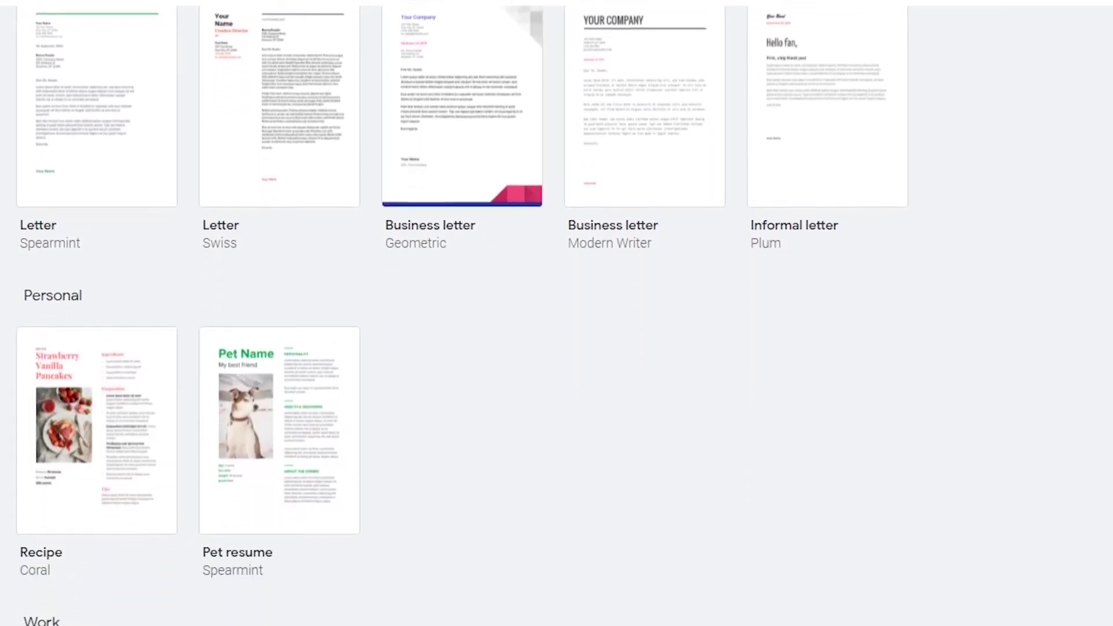
scroll(556, 313, "down", 4)
scroll(556, 313, "down", 1)
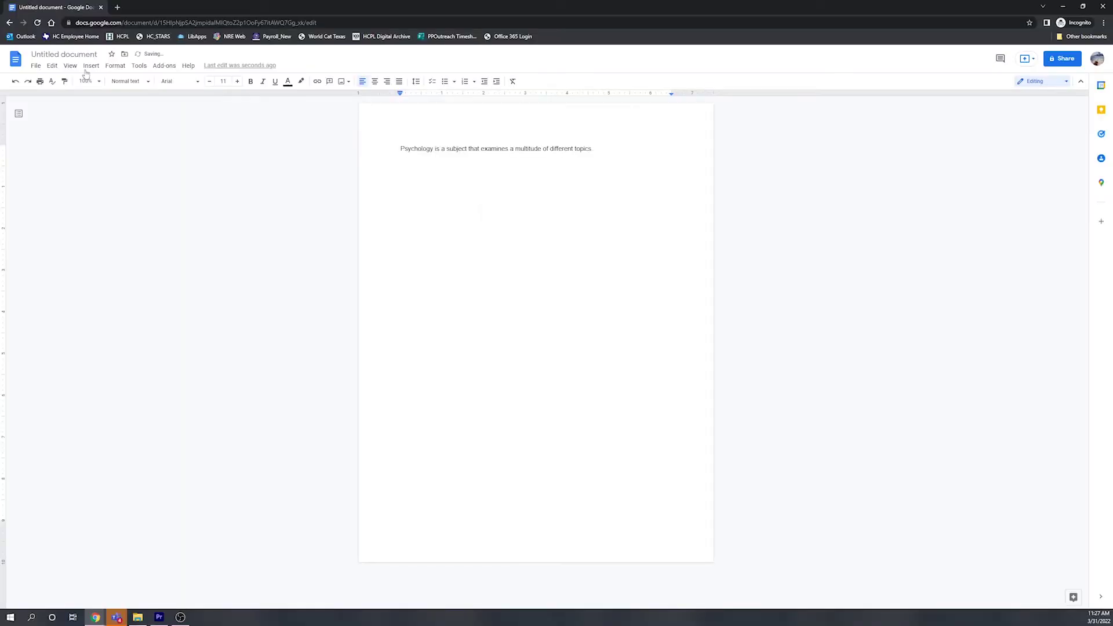
Step: Type 'Psychology is a s' and retitle the untitled document 'Psychology Essay'
left_click(70, 55)
type("Psycholo")
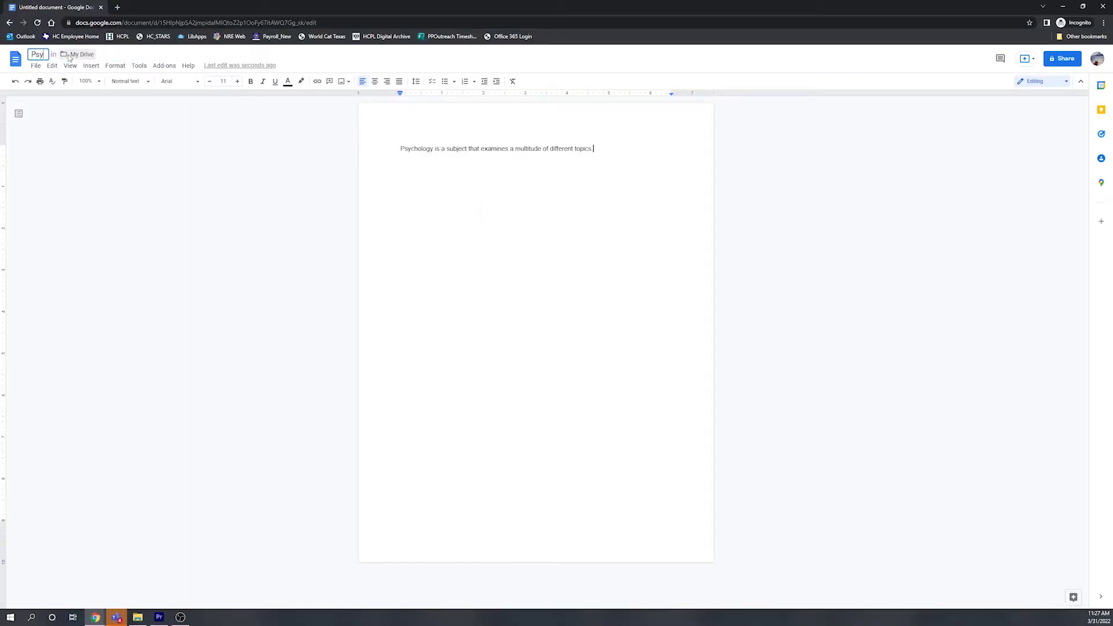
type("gy")
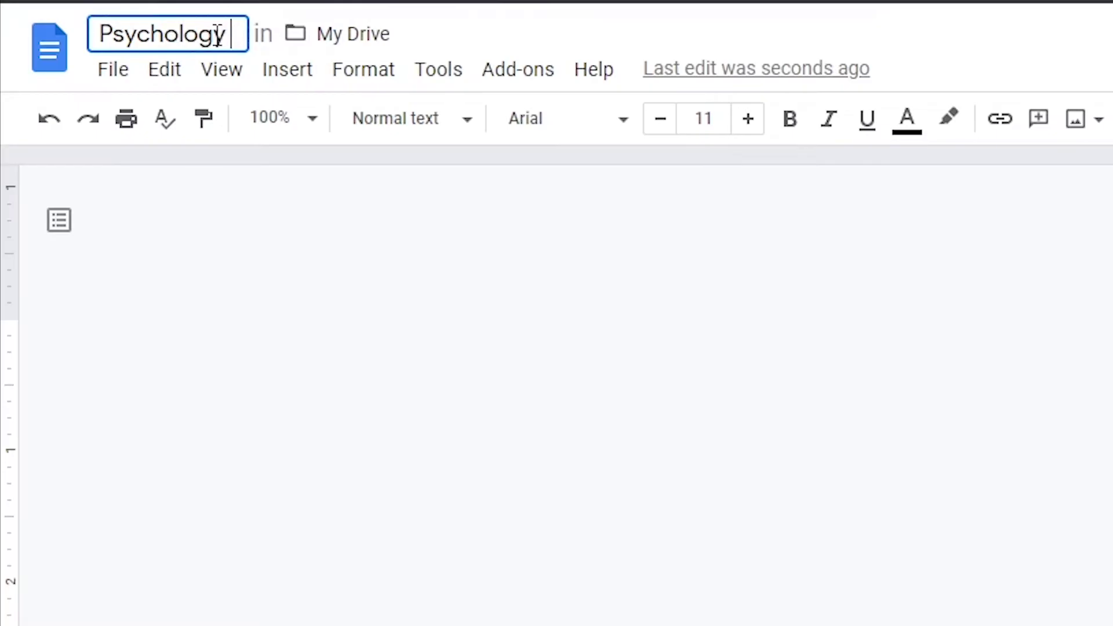
type(" Essay")
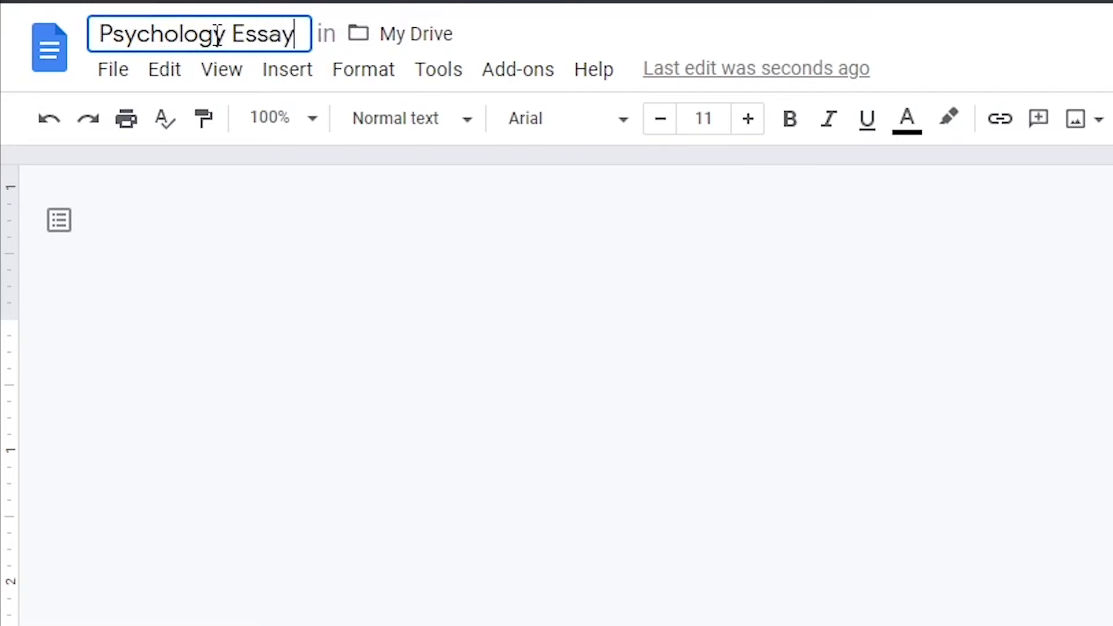
key("Return")
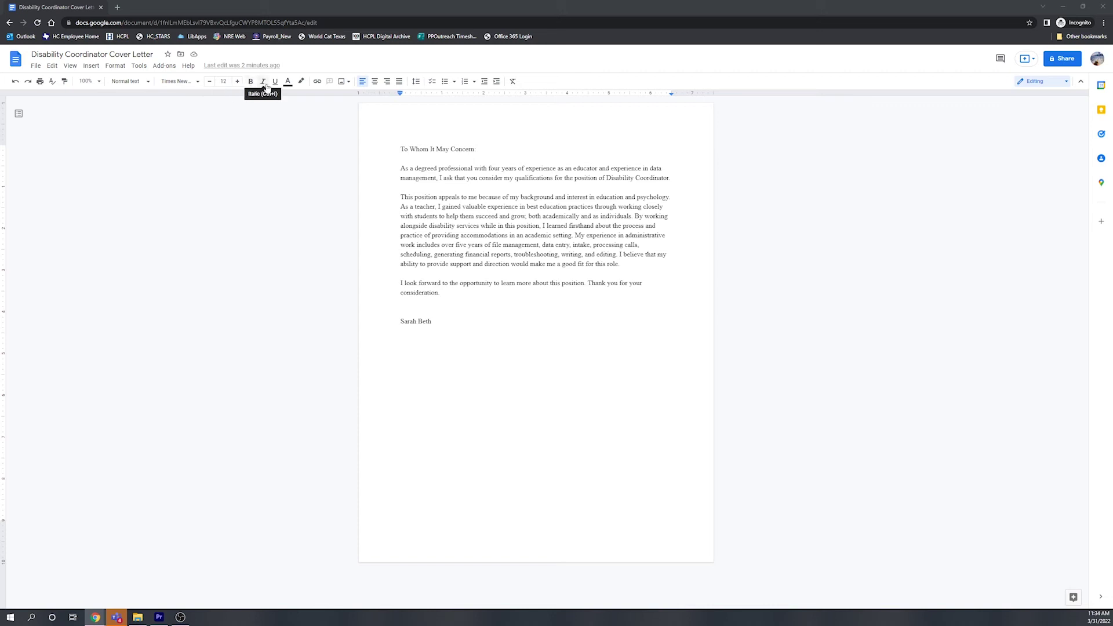
Step: Bold the 'To Whom It May Concern:' greeting and turn on bold on the empty line above the signature
left_click_drag(399, 150, 411, 151)
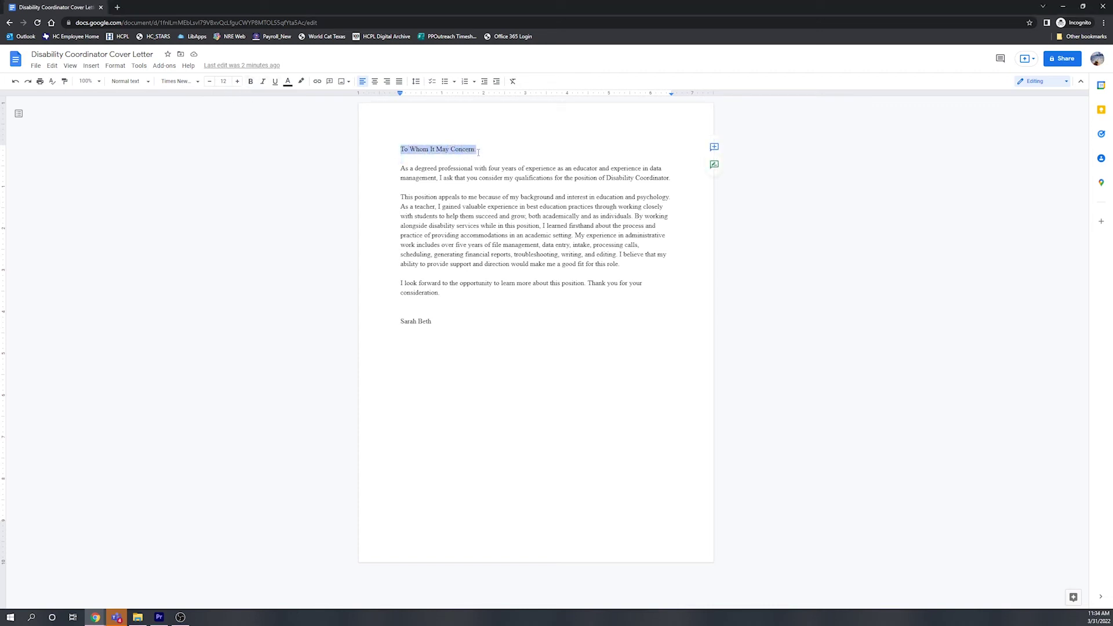
left_click(251, 82)
left_click(404, 312)
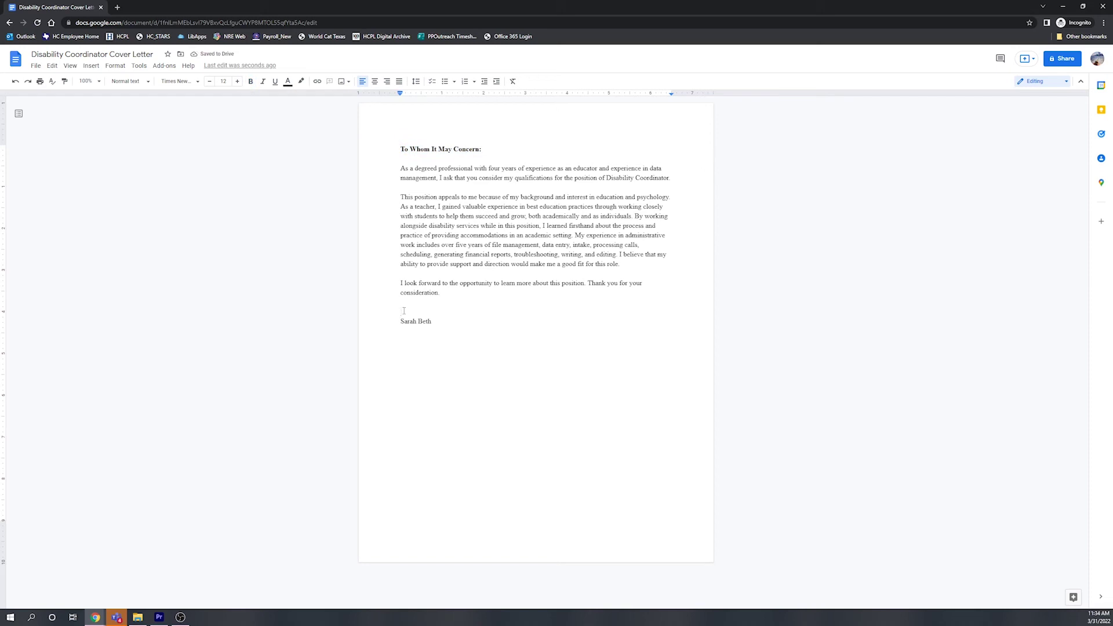
left_click(253, 83)
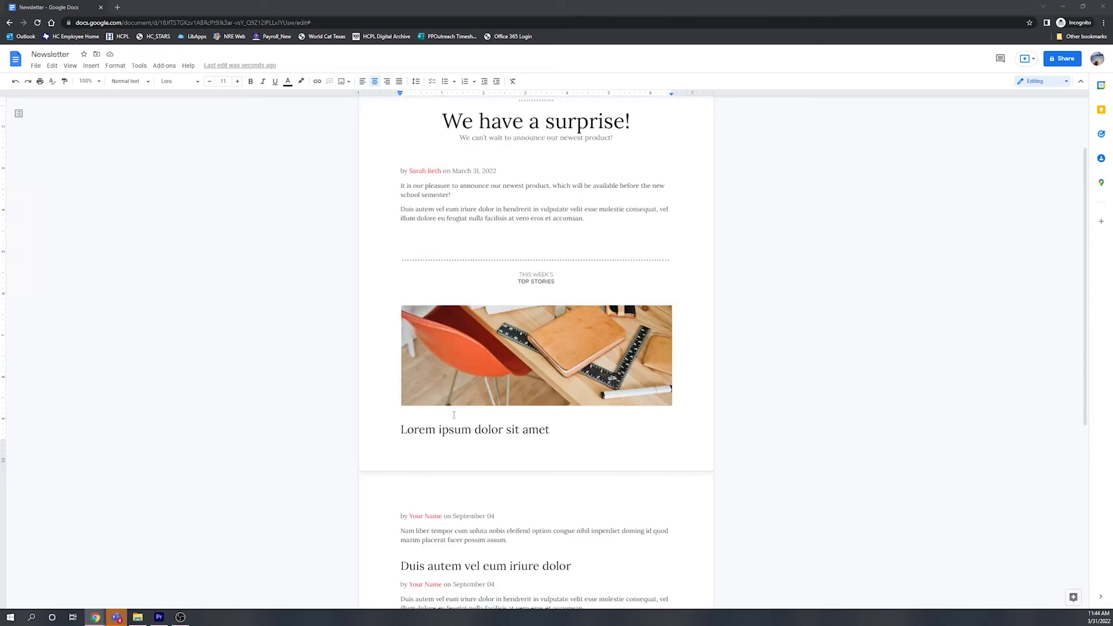
Step: Insert a pencil-cup photo found by a web image search for 'office supplies'
left_click(343, 82)
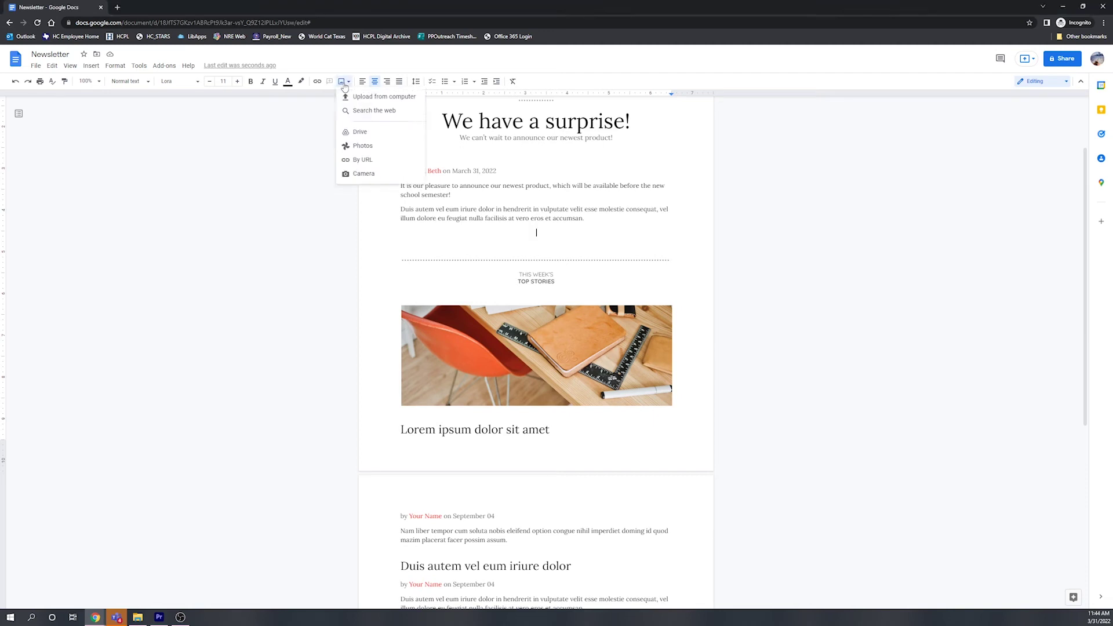
left_click(393, 113)
type("office supplies")
left_click(1016, 124)
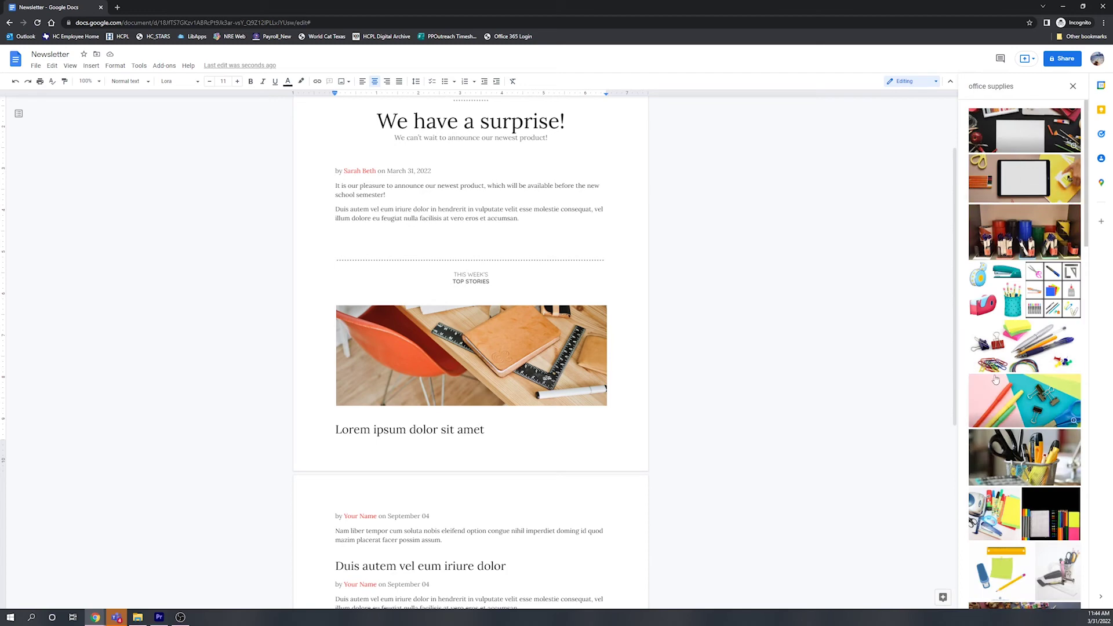
left_click(1066, 455)
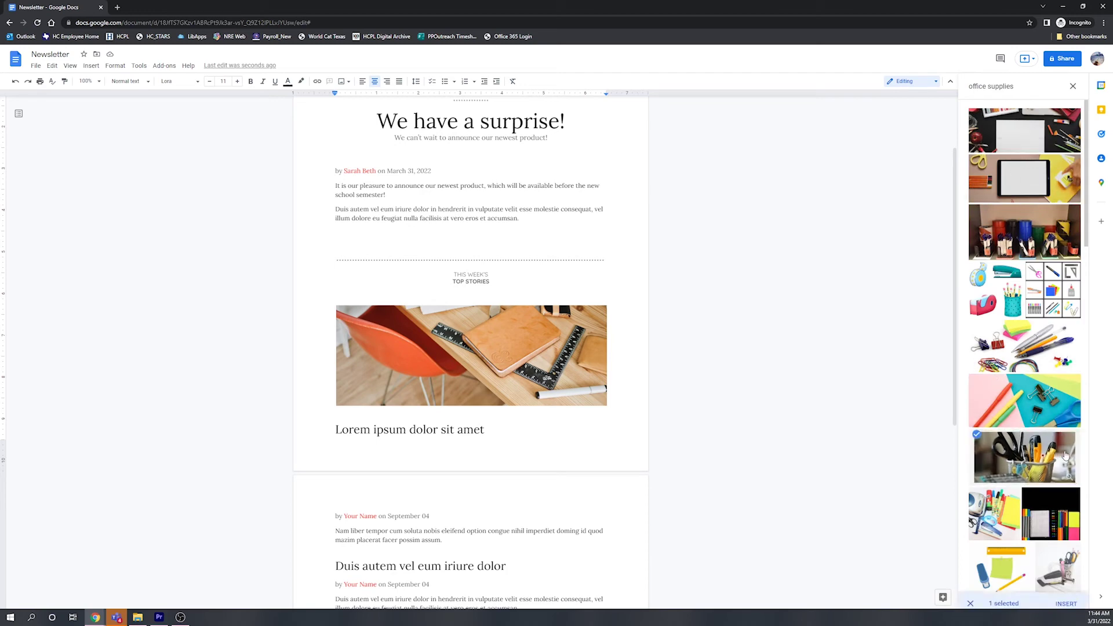
left_click(1066, 597)
Step: Move the orange-chair photo below the first story's paragraph and shrink it
scroll(718, 496, "down", 5)
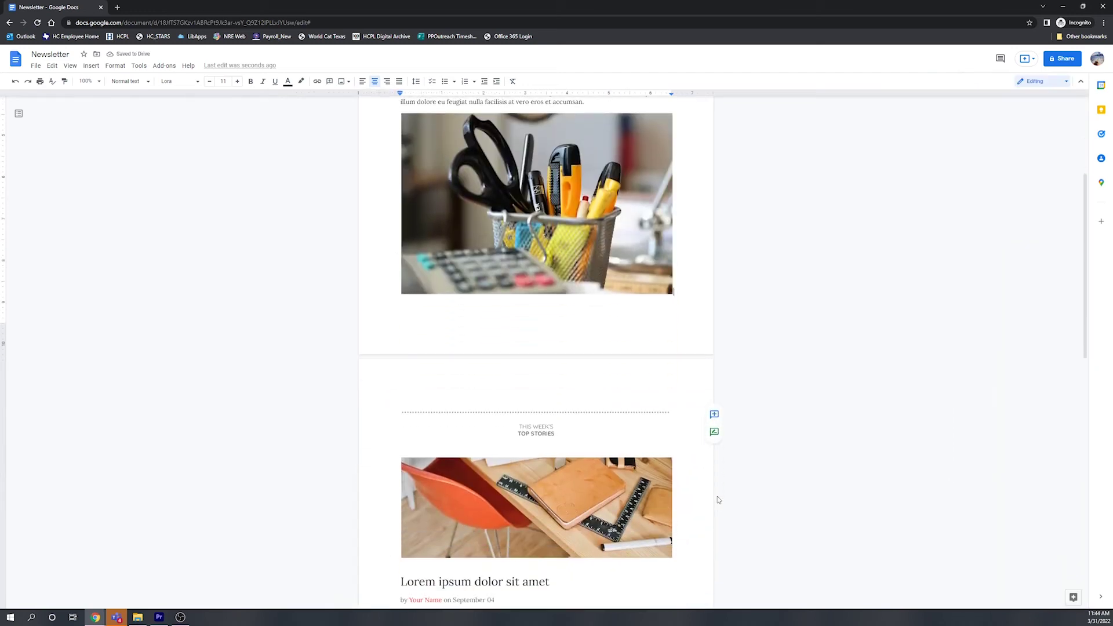
scroll(718, 498, "down", 1)
left_click(544, 358)
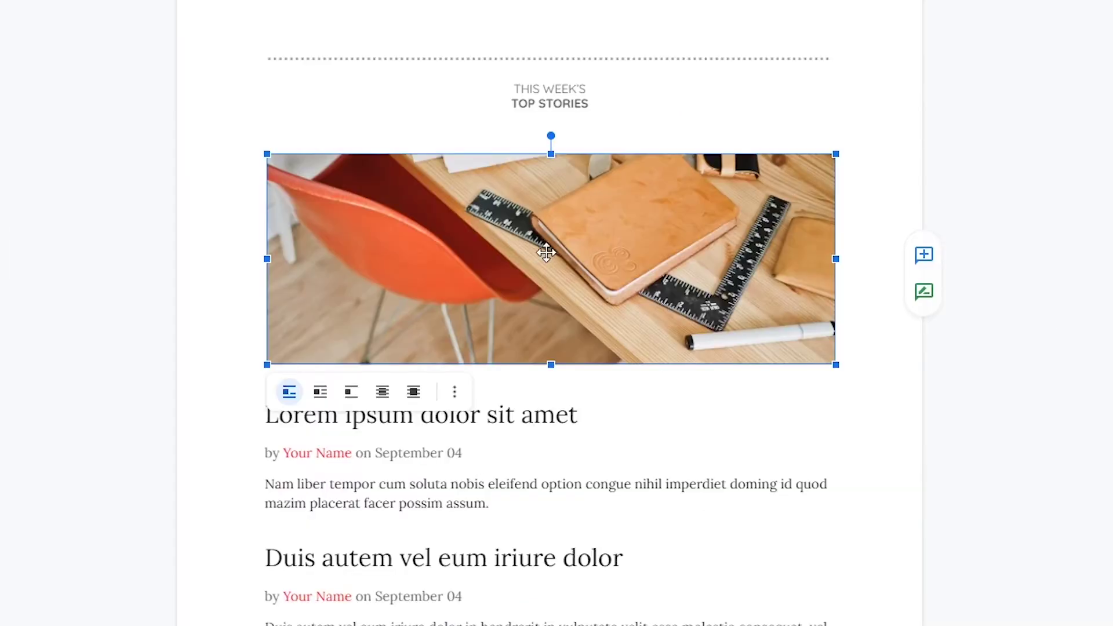
left_click_drag(563, 509, 562, 508)
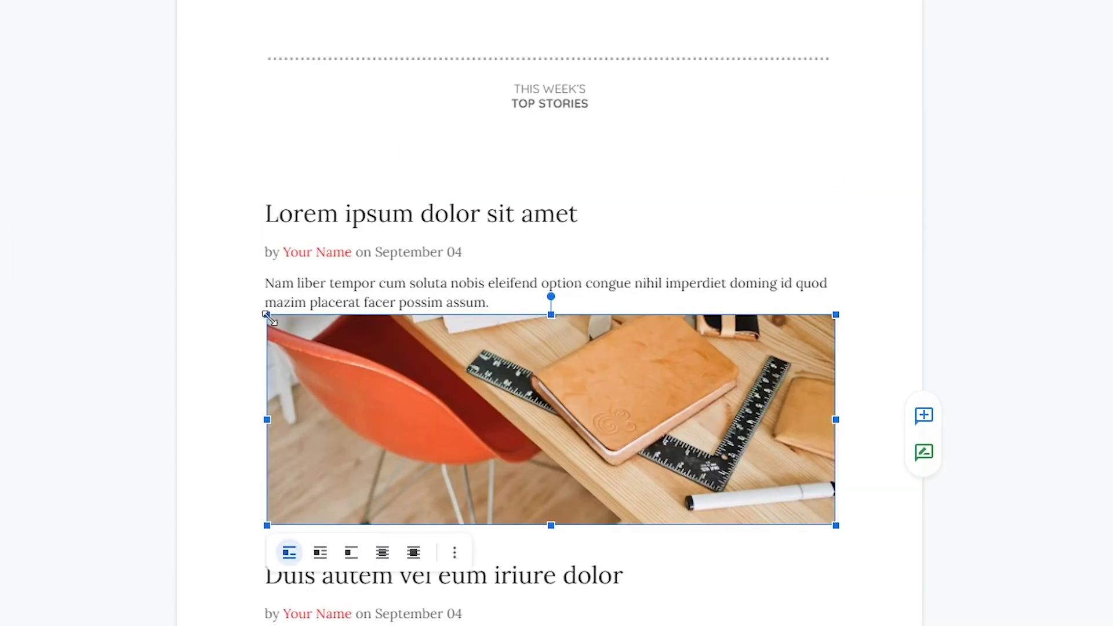
left_click_drag(265, 314, 472, 390)
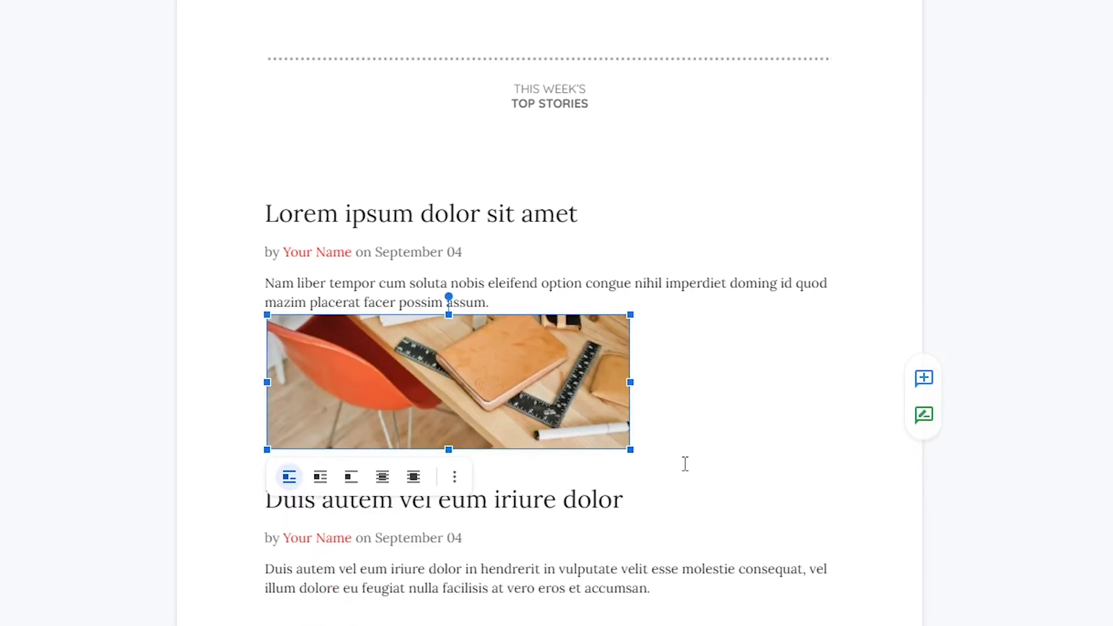
left_click_drag(630, 449, 760, 524)
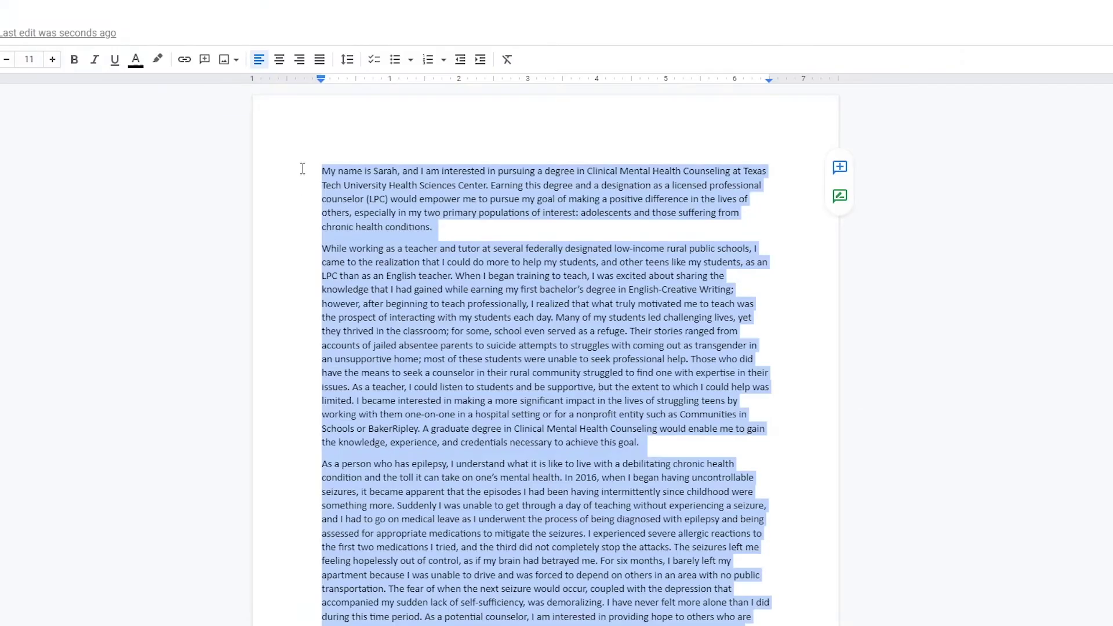
Step: Apply a two-column layout to the essay, undo it, then insert a 2x5 table
left_click(347, 60)
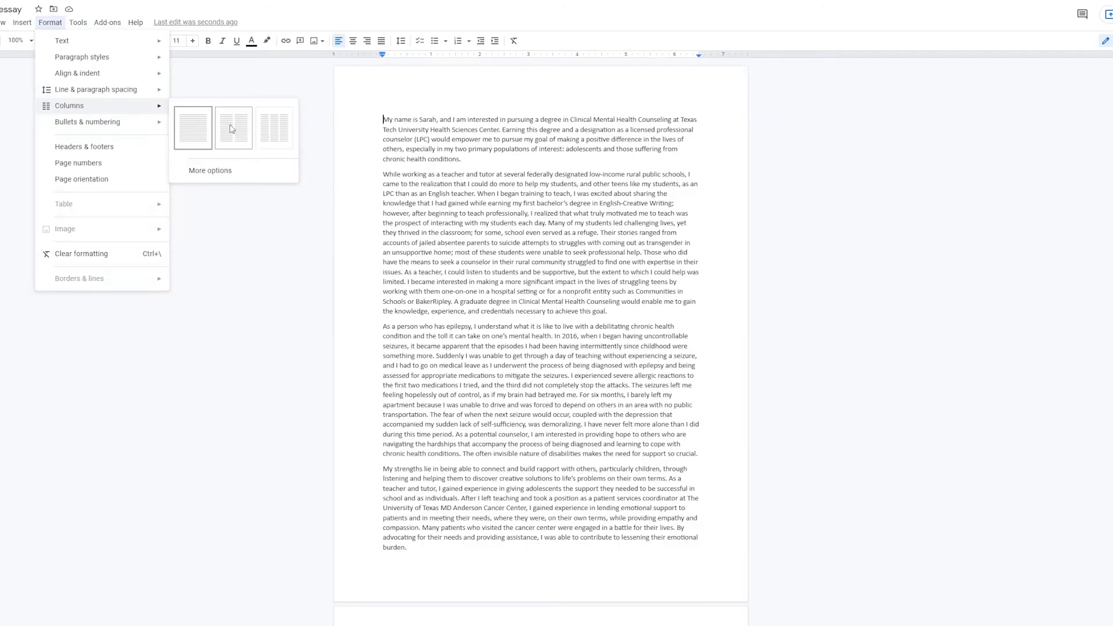
left_click(232, 128)
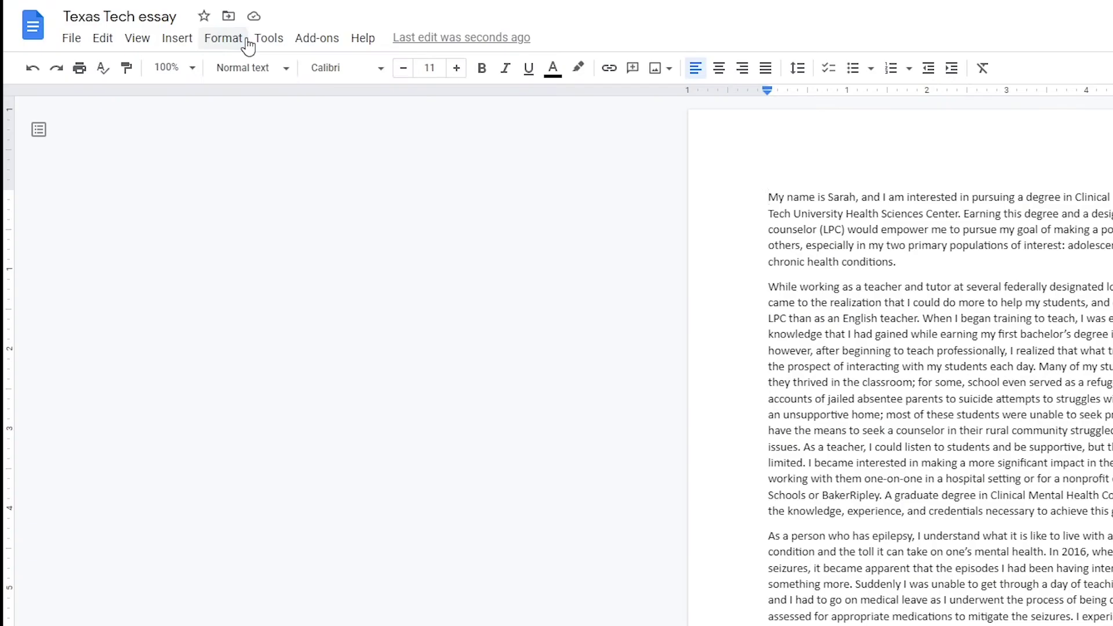
left_click(50, 22)
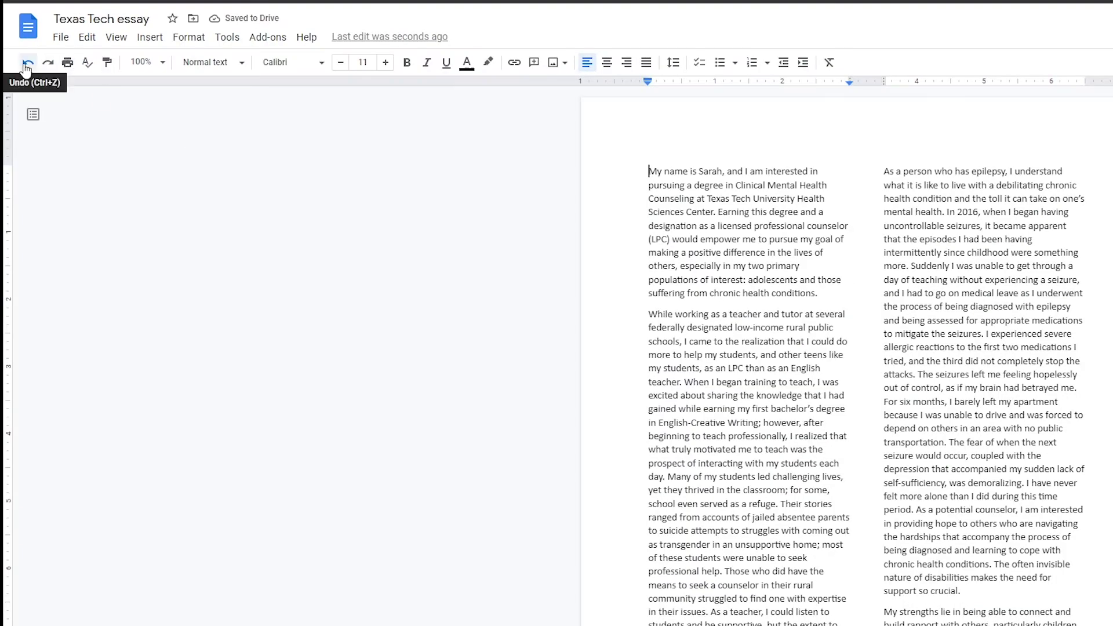
left_click(25, 65)
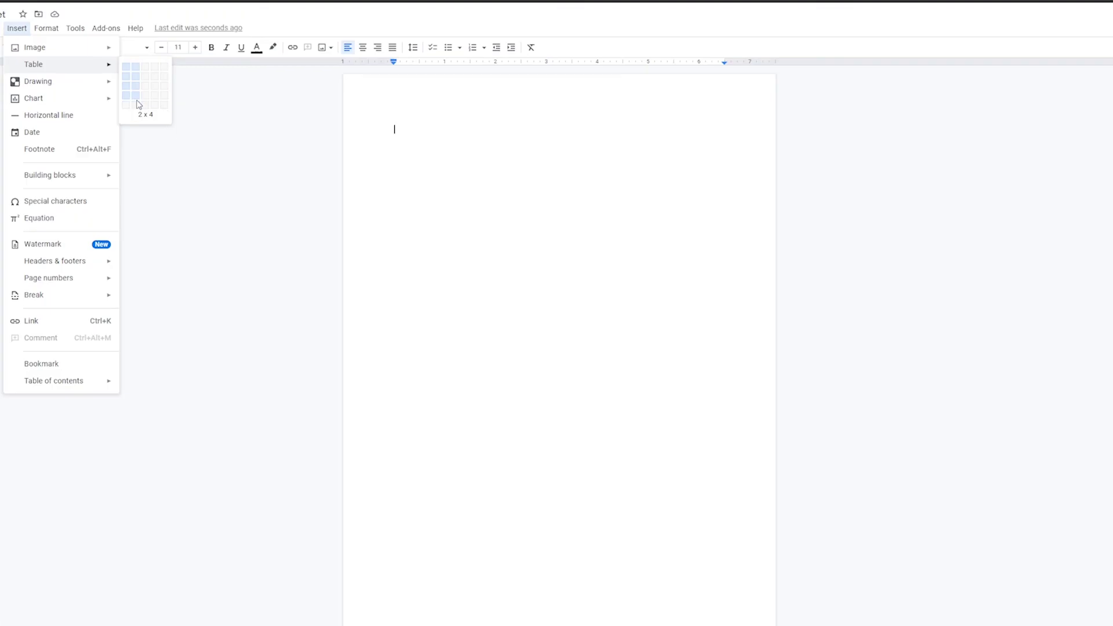
left_click(138, 105)
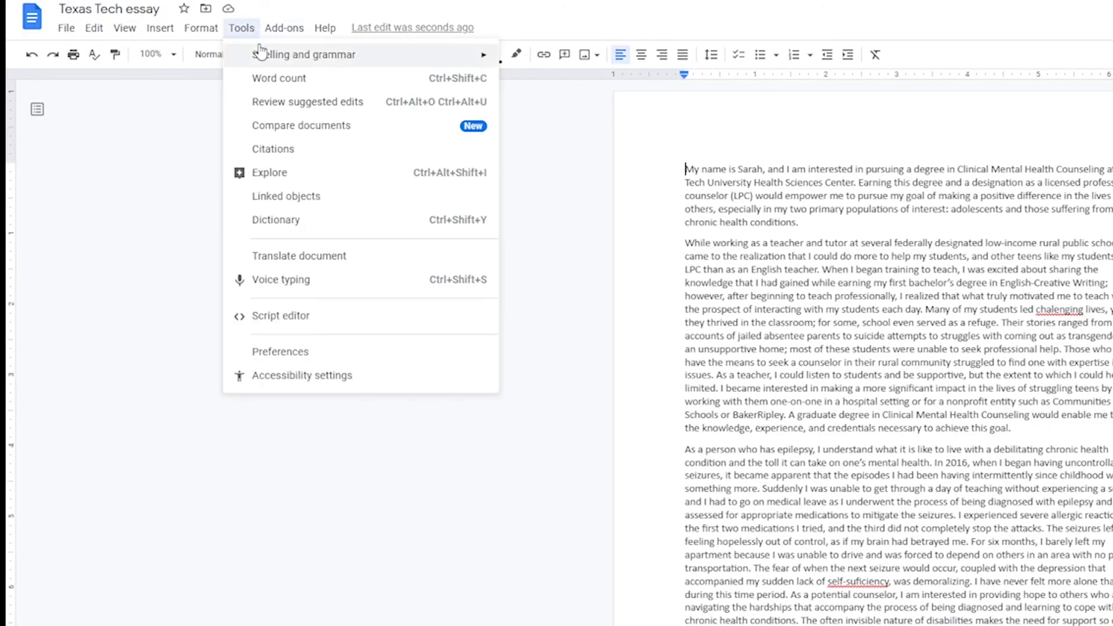
Step: Dismiss the spelling and grammar options and show the File menu's actions
key("Escape")
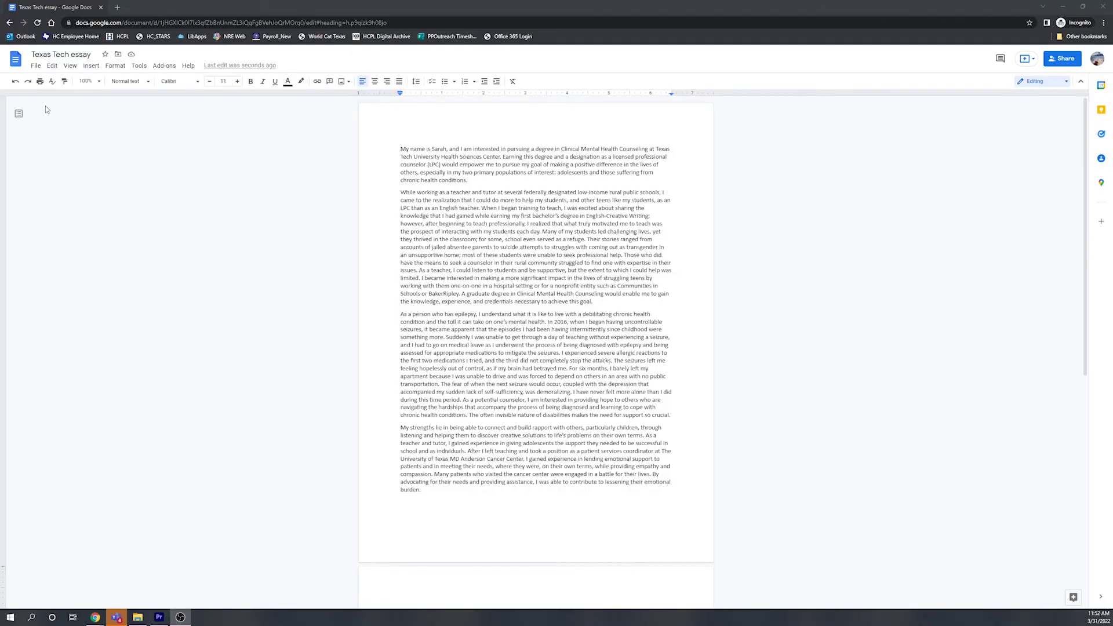
left_click(36, 66)
Step: Bring up the 'Share with people and groups' dialog from the top-right Share button
left_click(1063, 61)
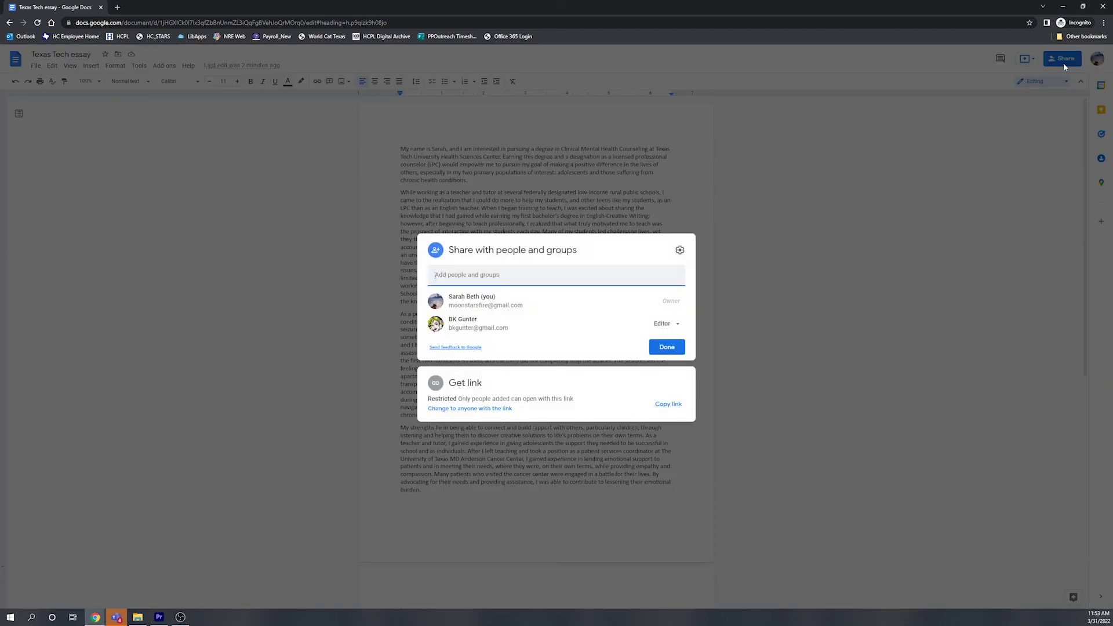